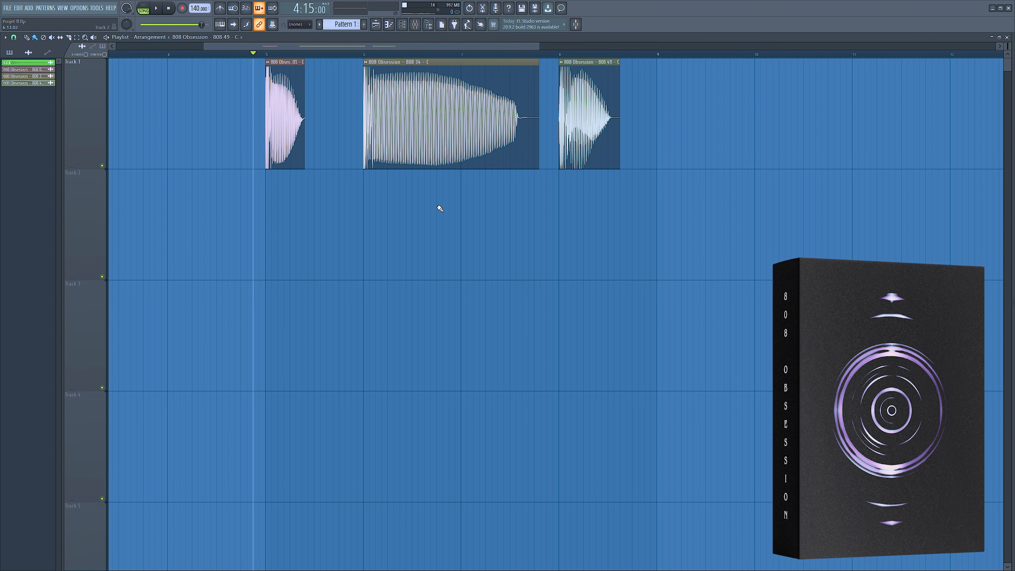
- Play back the 808 Obsession samples and the Fondation kick and snare samples in the playlist
key("space")
left_click(358, 55)
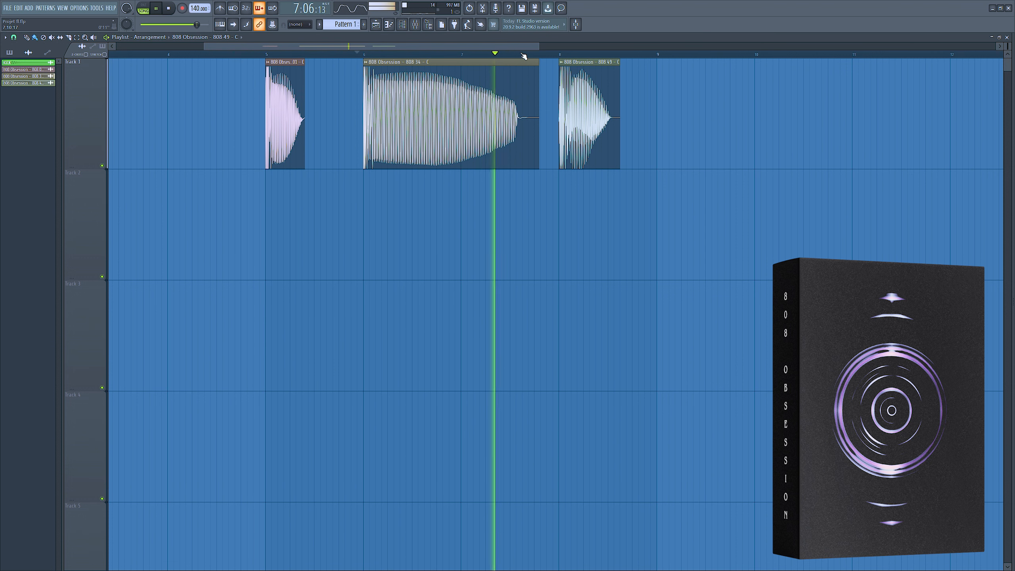
key("space")
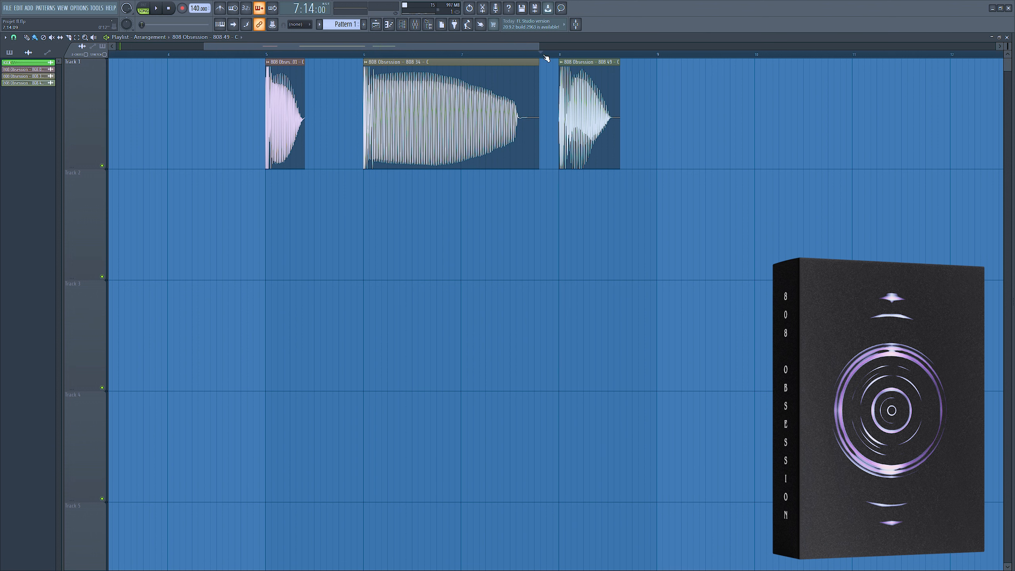
left_click(544, 56)
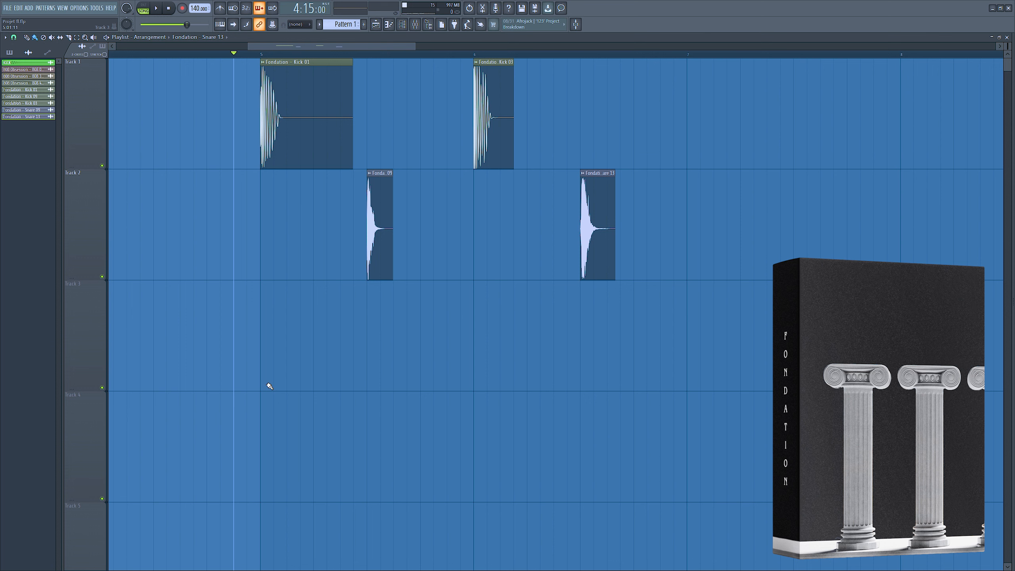
key("space")
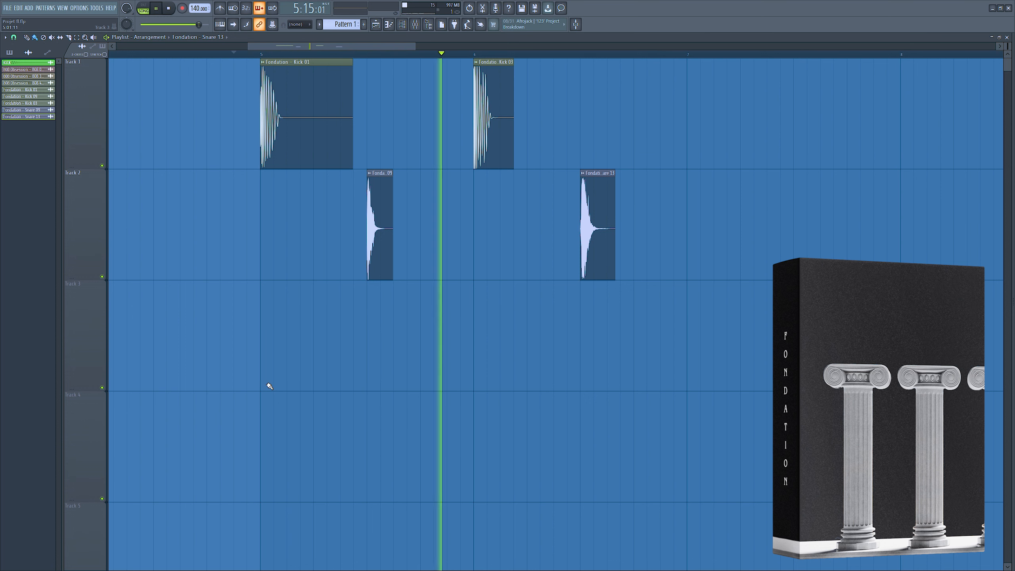
key("space")
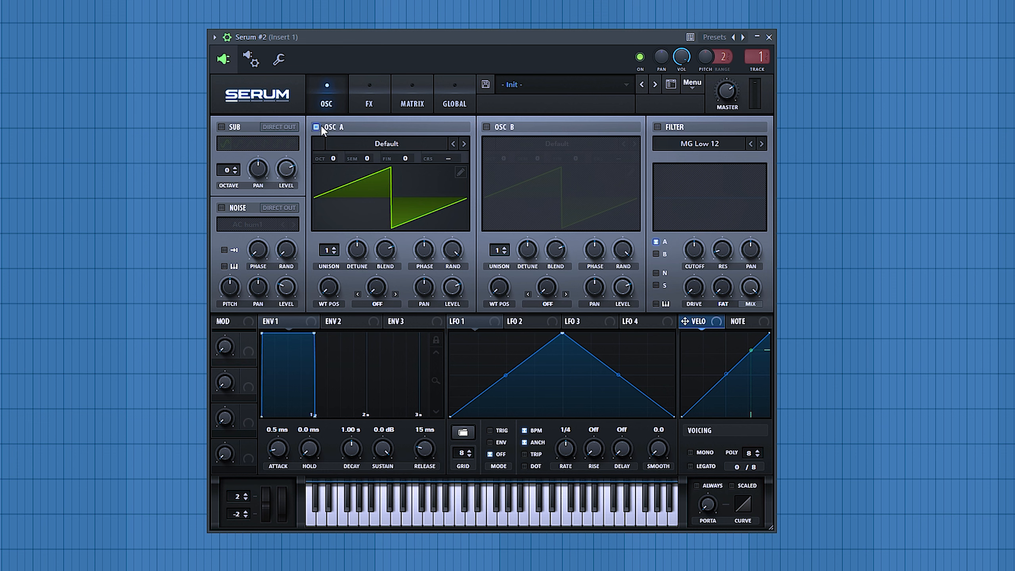
- Load the Analog_BD_Sin wavetable from the Analog category into Oscillator A
left_click(393, 143)
mouse_move(388, 160)
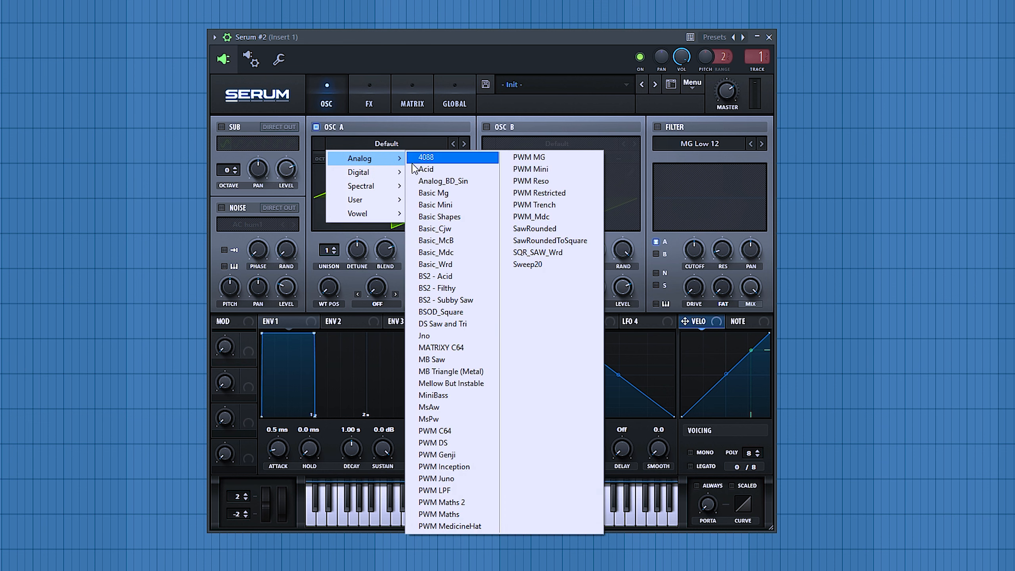
left_click(443, 181)
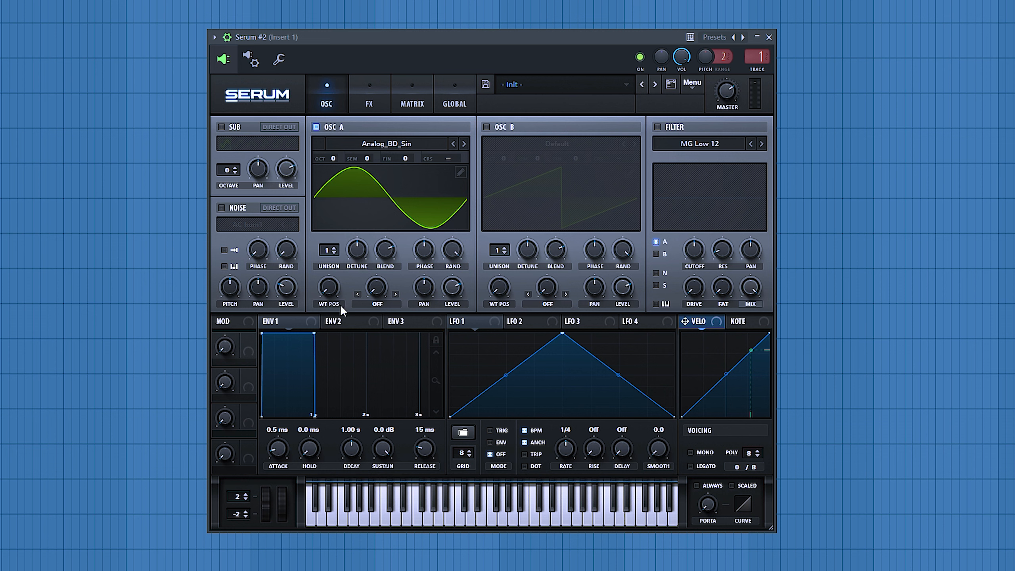
- Shape Envelope 2 as a short pluck with 0% sustain and a decay of about 111 ms
left_click(340, 322)
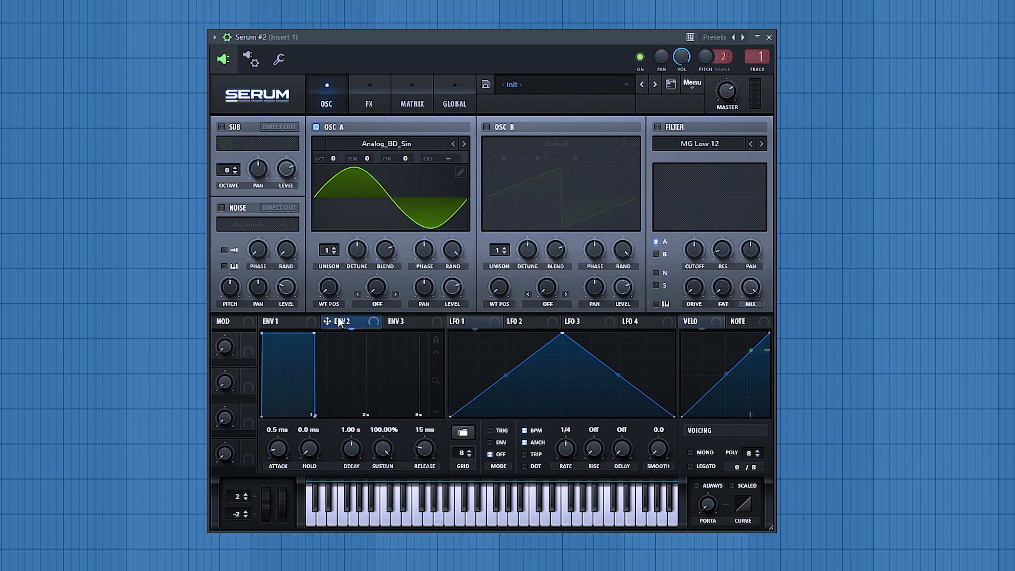
left_click_drag(314, 333, 316, 391)
left_click_drag(315, 333, 248, 437)
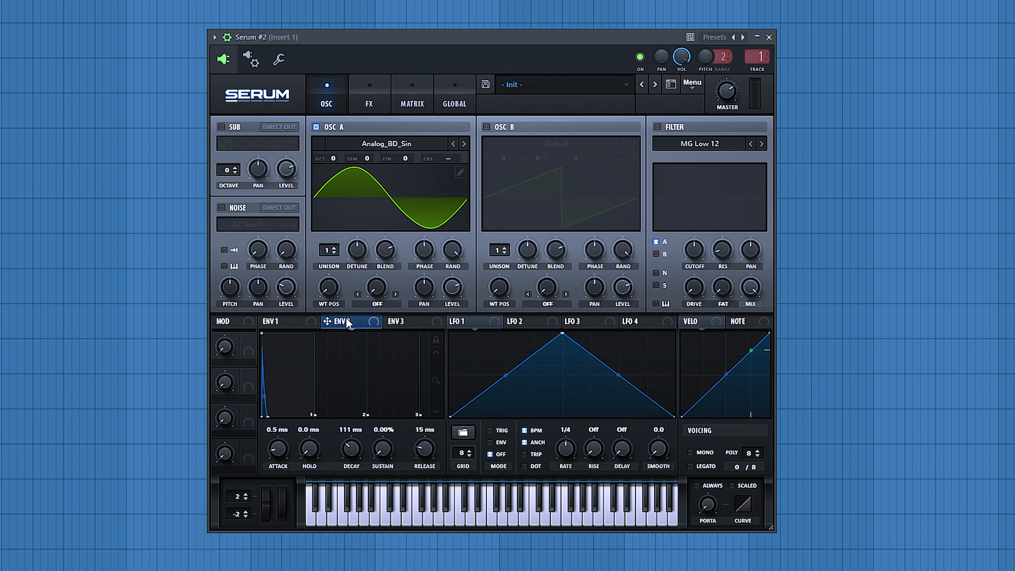
- Assign Envelope 2 to Oscillator A's coarse pitch, adjust the modulation amount and fine-tune the envelope's decay to about 104 ms
left_click_drag(346, 317, 442, 170)
left_click_drag(450, 157, 445, 158)
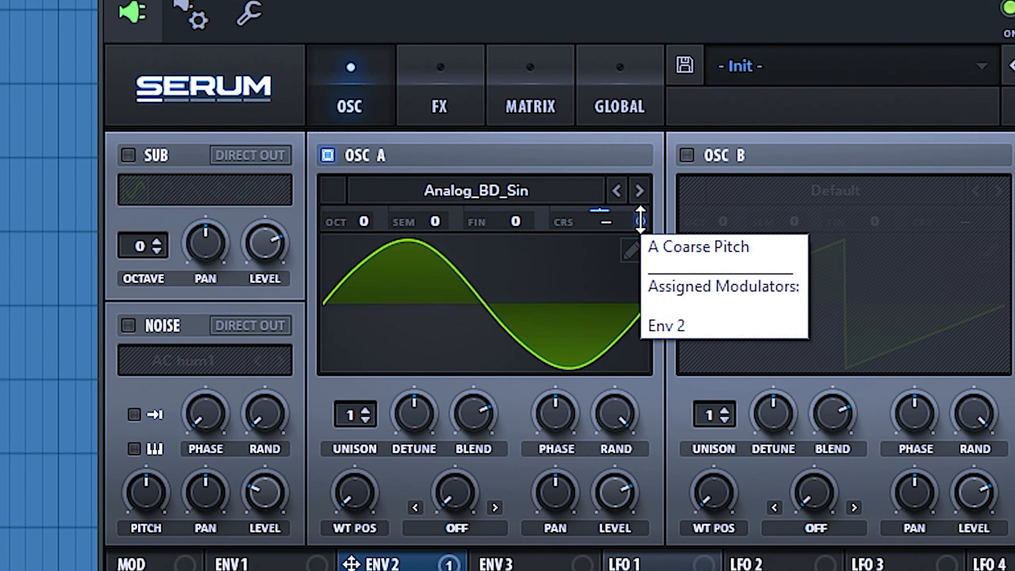
left_click_drag(640, 220, 640, 220)
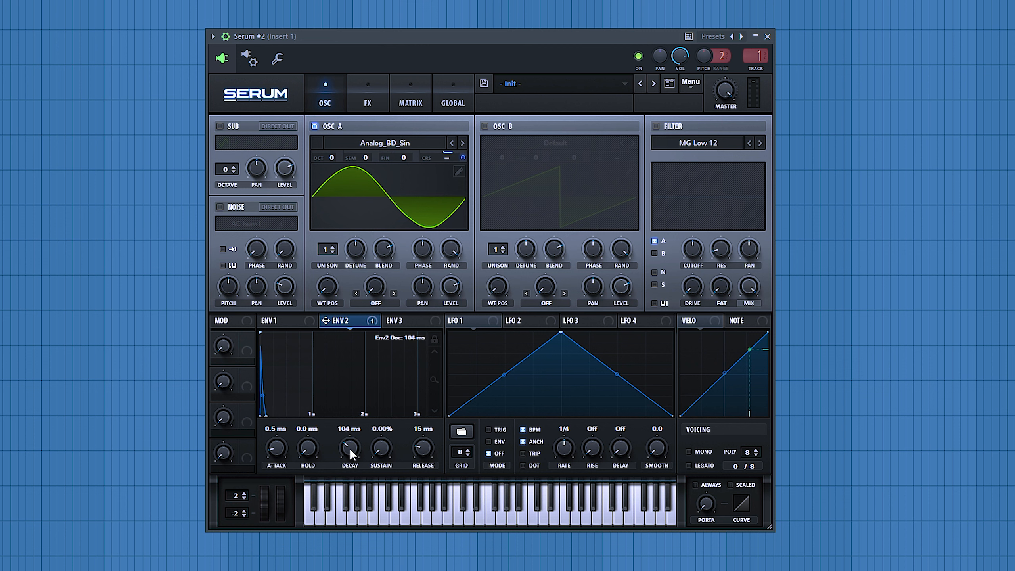
left_click_drag(350, 447, 350, 449)
- Shape Envelope 1 with sustain at minus infinity dB, a decay of 76 ms and a hold of 94 ms
left_click(276, 320)
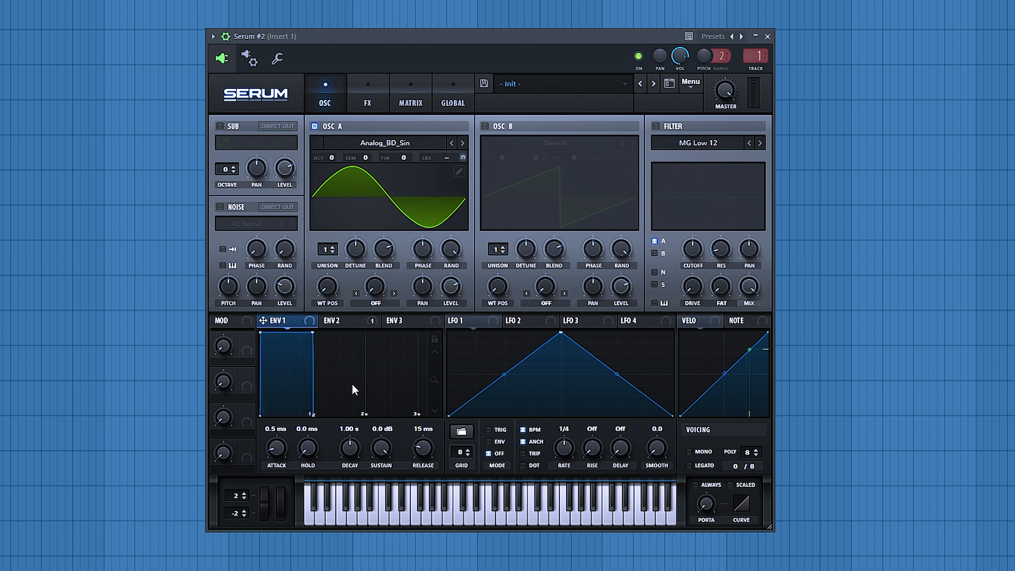
left_click_drag(386, 450, 387, 483)
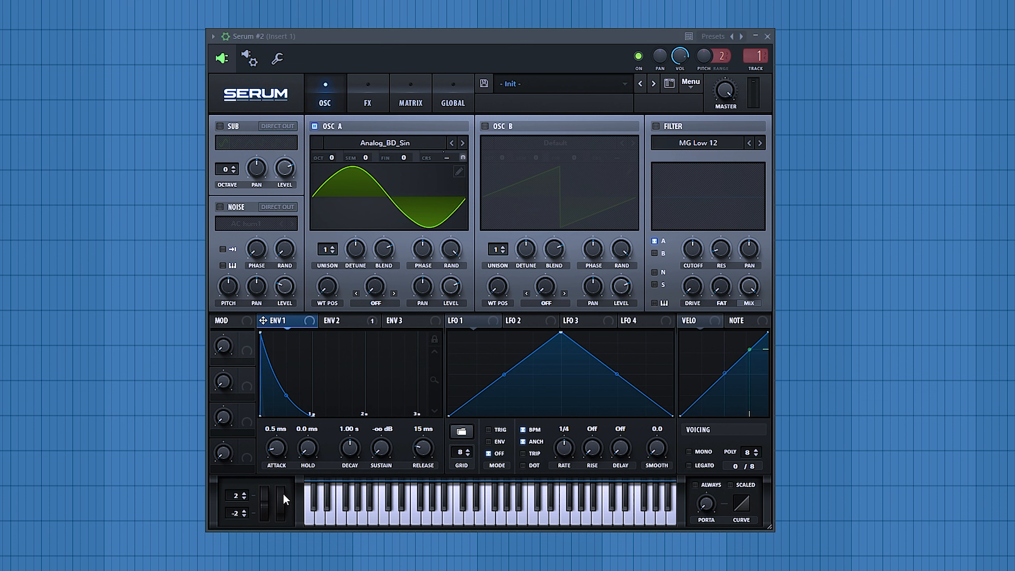
left_click_drag(348, 454, 350, 480)
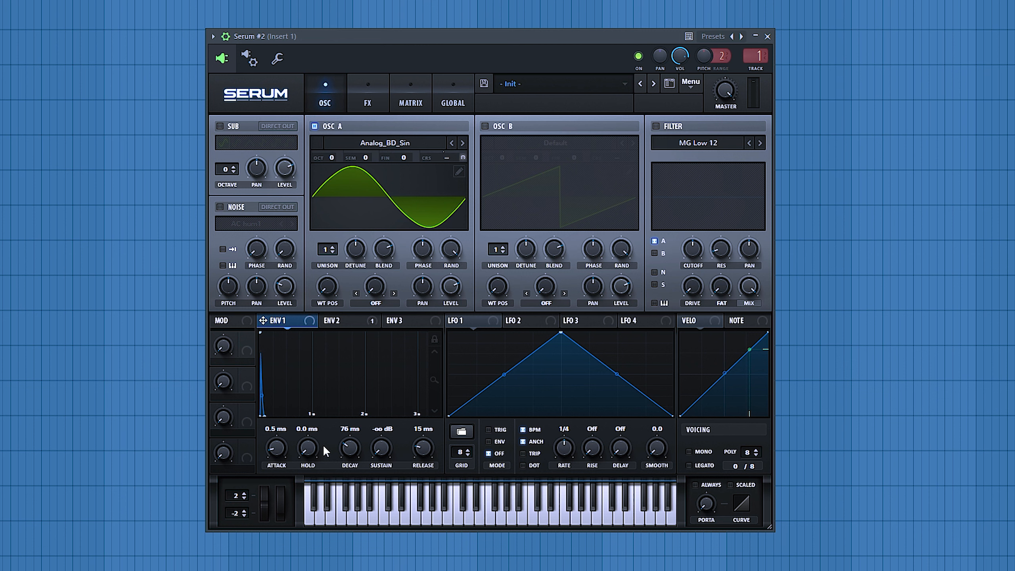
left_click_drag(310, 438, 322, 414)
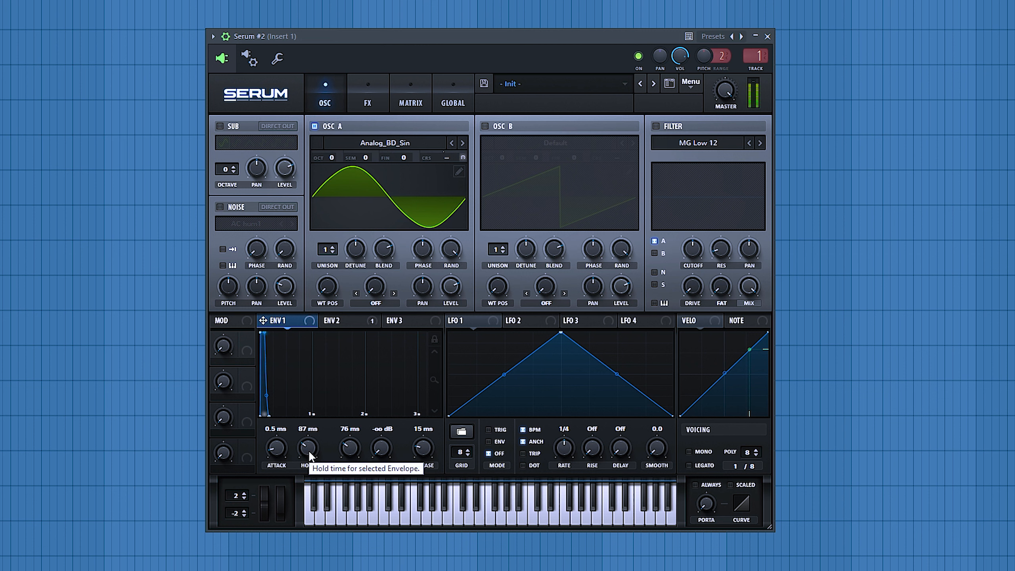
left_click_drag(308, 450, 305, 447)
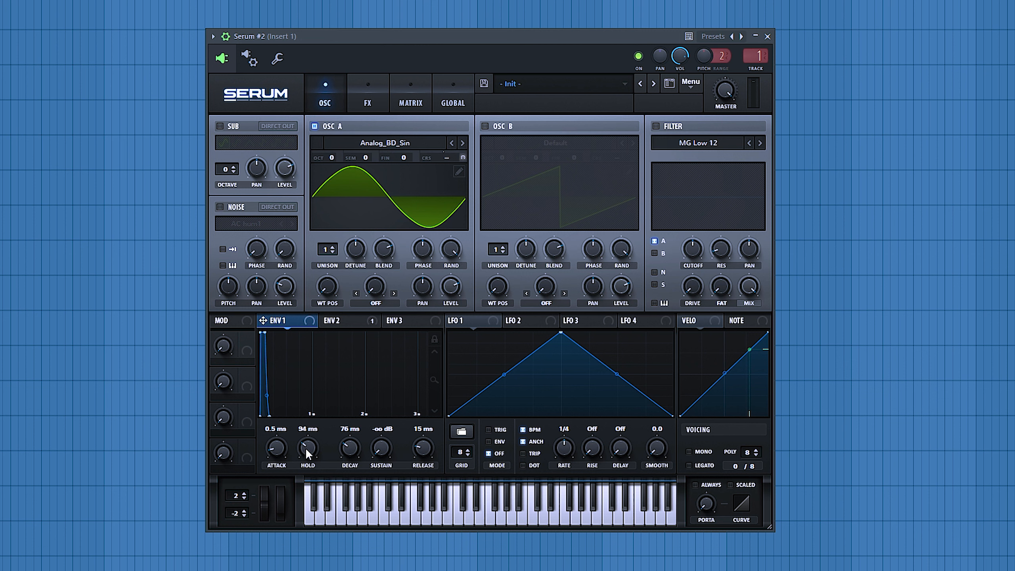
- Turn Oscillator A's random phase all the way down and adjust its start phase
mouse_move(459, 248)
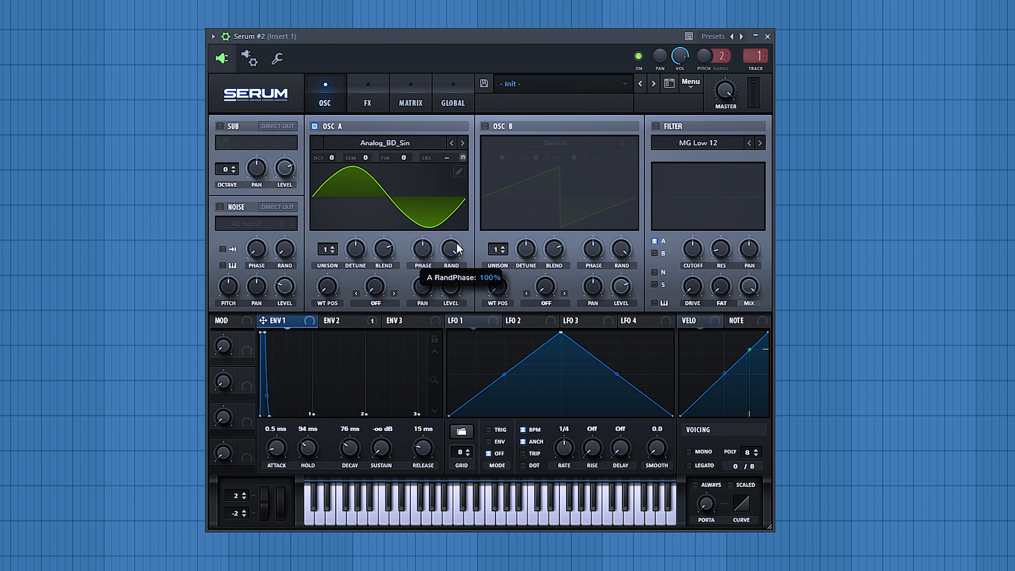
left_click_drag(457, 249, 477, 496)
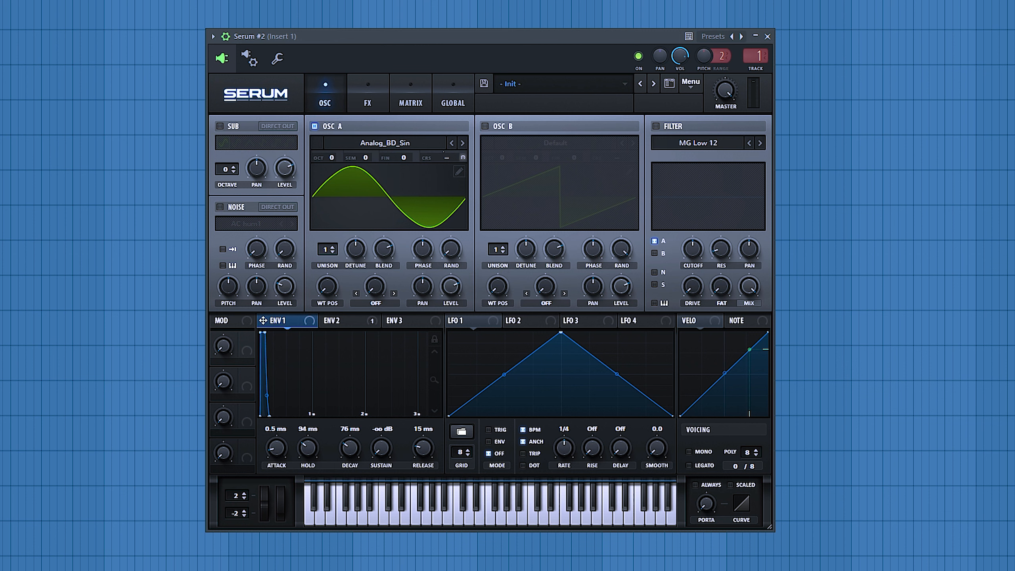
mouse_move(423, 253)
left_mouse_down()
mouse_move(420, 272)
mouse_move(420, 250)
mouse_move(418, 263)
mouse_move(373, 211)
left_mouse_up()
mouse_move(424, 249)
left_mouse_down()
mouse_move(432, 149)
mouse_move(394, 273)
mouse_move(398, 232)
left_mouse_up()
- Enable Oscillator B with the spectral Monster 2 [SL] wavetable, set its random phase to 0% and adjust its start phase
left_click(486, 126)
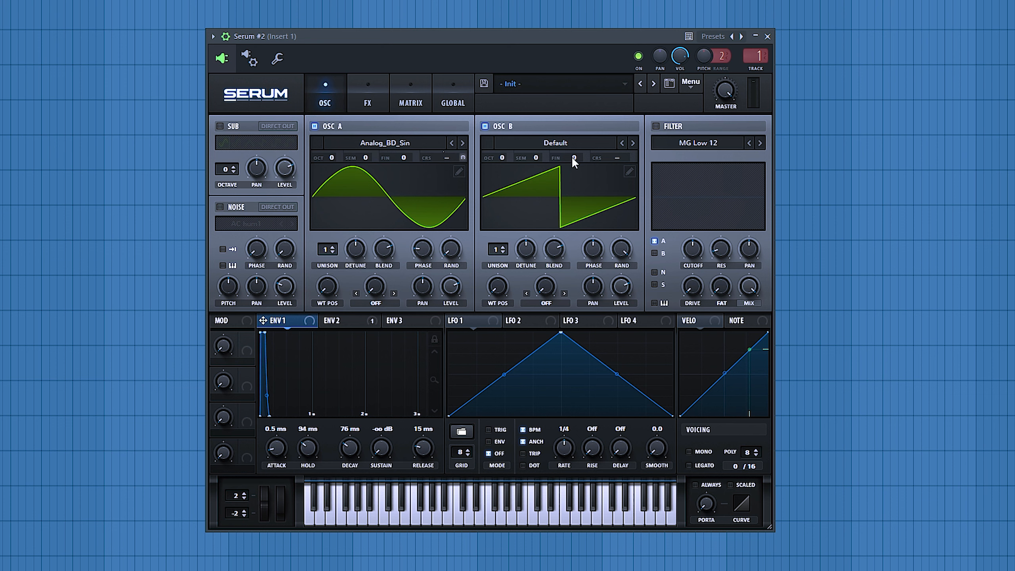
left_click(550, 140)
mouse_move(561, 186)
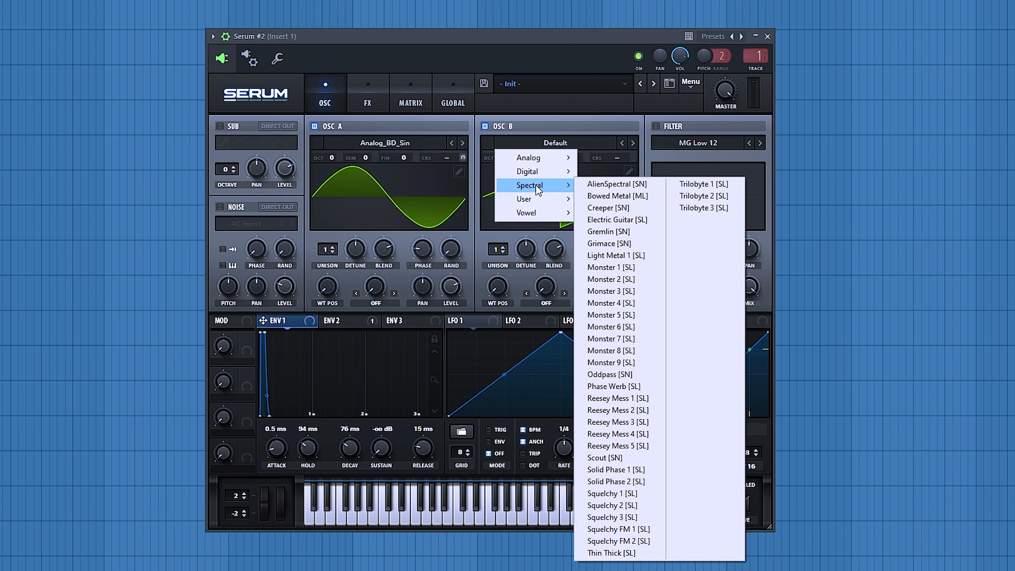
left_click(617, 279)
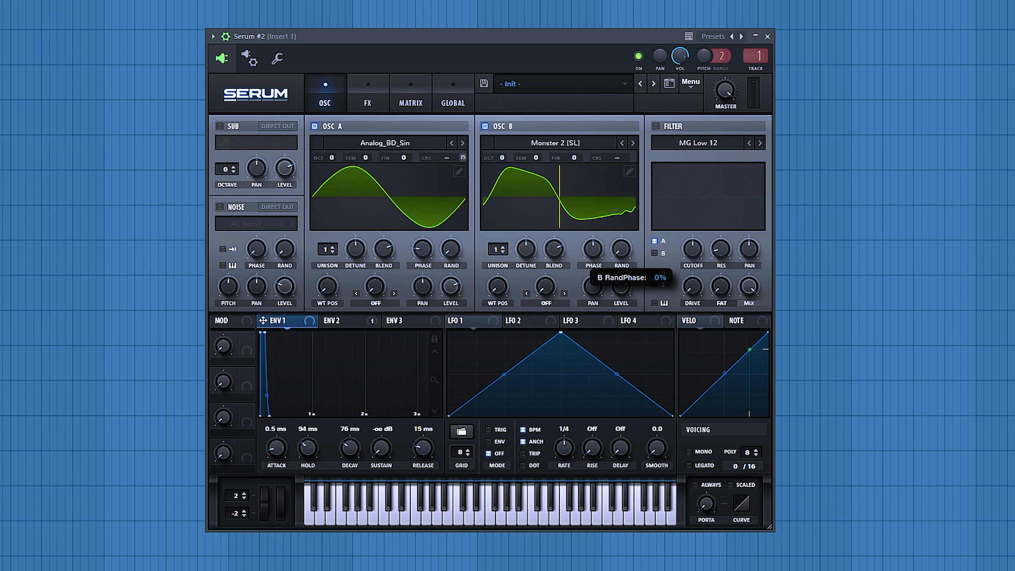
left_click_drag(596, 264, 597, 287)
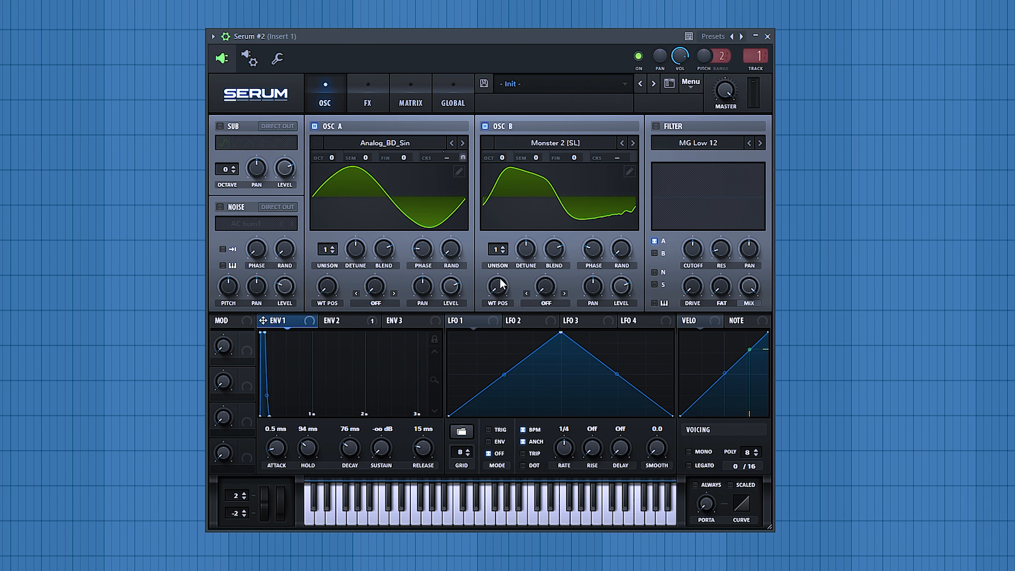
- Advance Oscillator B's wavetable position to a more jagged waveform, using the 3D wavetable display as a guide
left_click(532, 214)
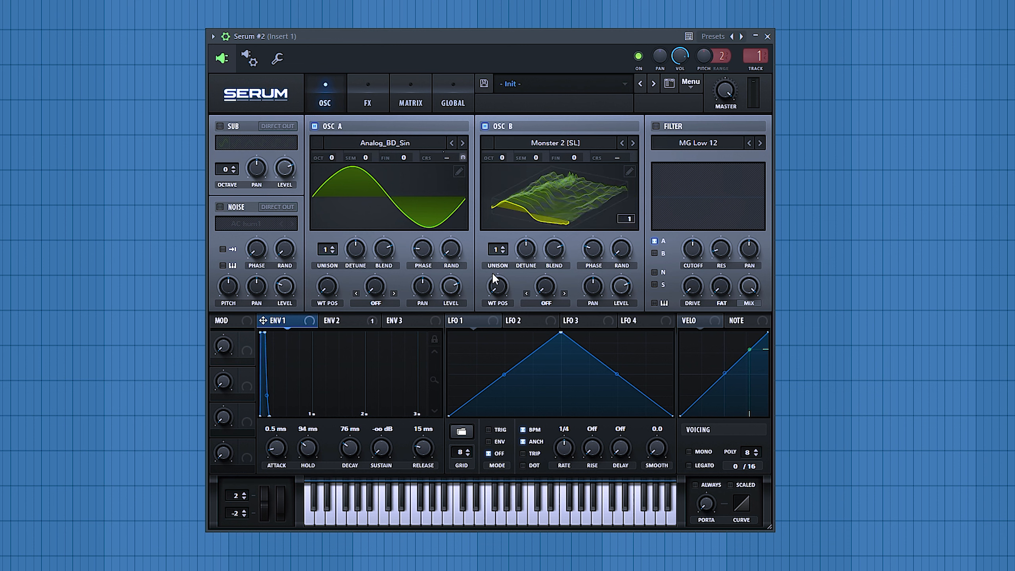
left_click_drag(494, 275, 504, 233)
left_click(538, 194)
mouse_move(498, 284)
left_mouse_down()
mouse_move(499, 378)
mouse_move(509, 237)
mouse_move(490, 354)
mouse_move(501, 284)
left_mouse_up()
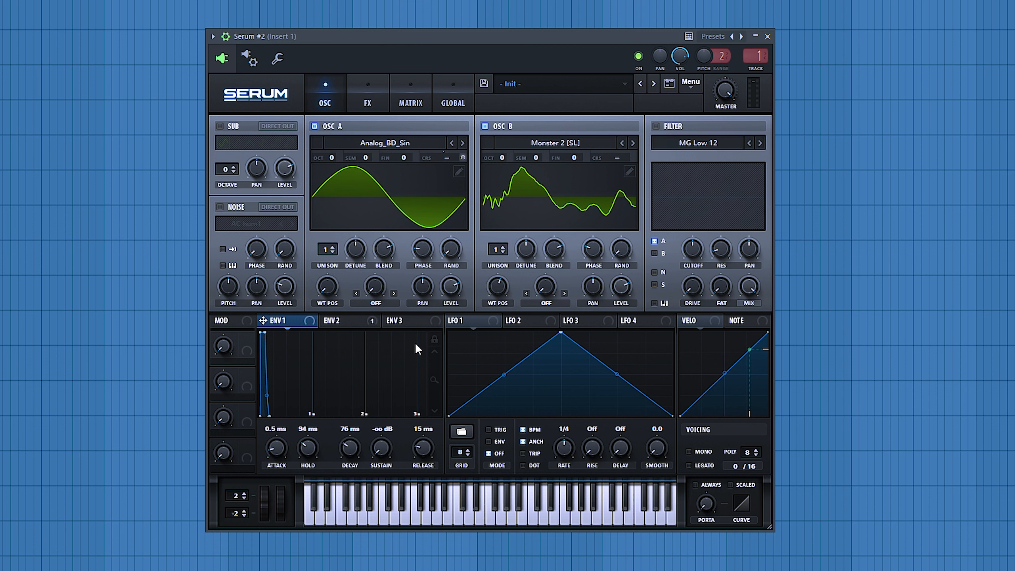
- Shape Envelope 3 with 0% sustain, a decay of 624 ms and a steeper decay curve
left_click(386, 319)
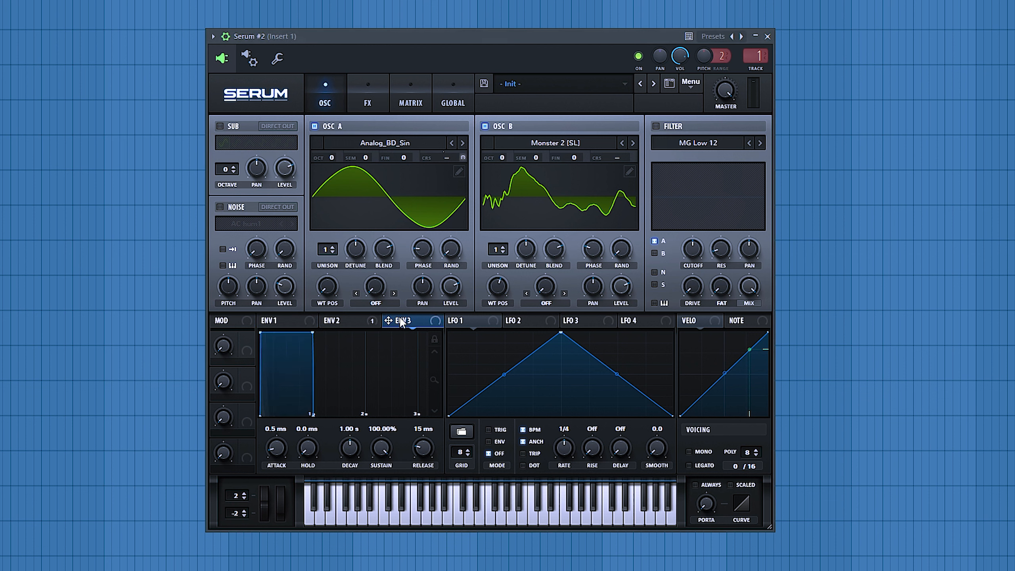
left_click_drag(312, 333, 293, 423)
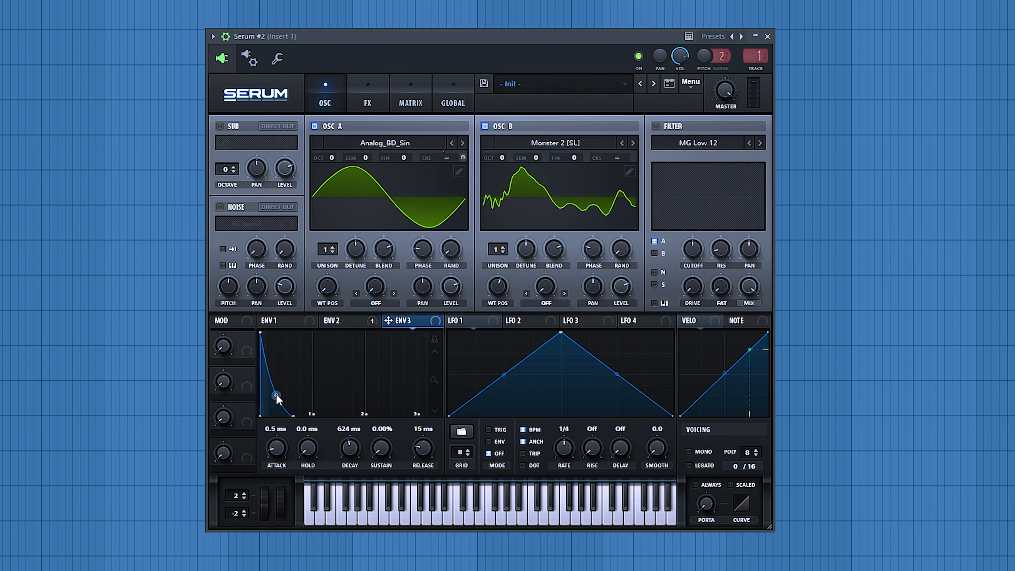
left_click_drag(276, 400, 276, 409)
- Lower Oscillator B's level and assign Envelope 3 to modulate it, adjusting the modulation amount
mouse_move(625, 287)
left_mouse_down()
mouse_move(612, 367)
mouse_move(615, 291)
left_mouse_up()
left_click_drag(546, 313, 598, 294)
mouse_move(612, 276)
left_click_drag(612, 276, 609, 310)
- Enable the noise oscillator with the XF_KikAtk_06 kick attack in one-shot mode and raise its level
left_click(220, 207)
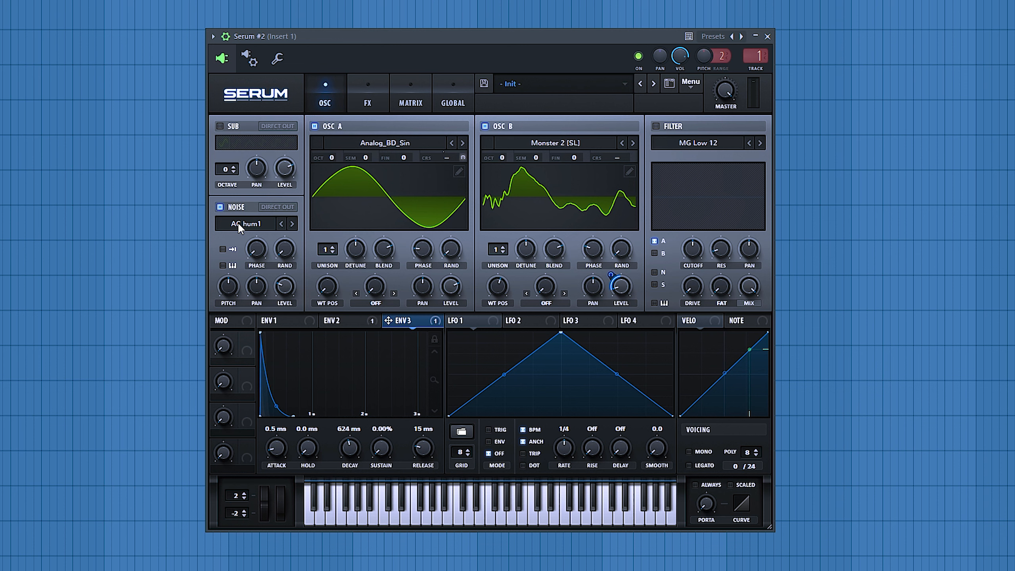
left_click(259, 231)
mouse_move(260, 252)
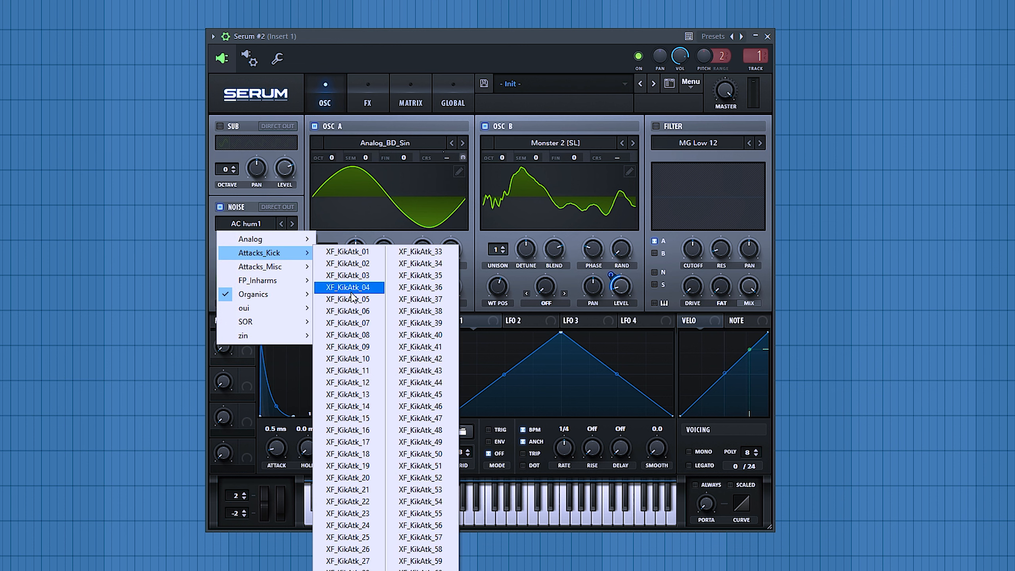
left_click(348, 312)
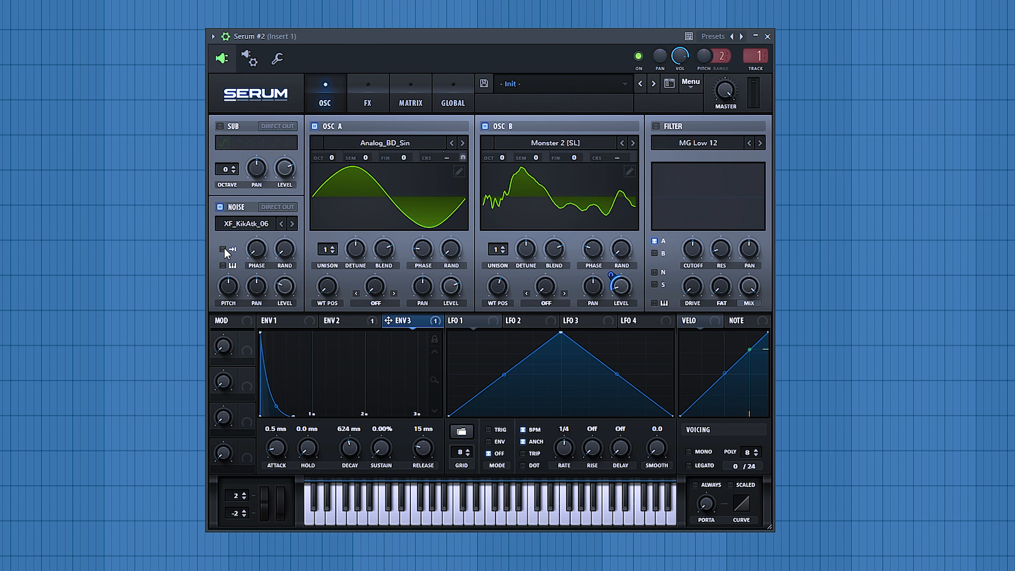
mouse_move(224, 247)
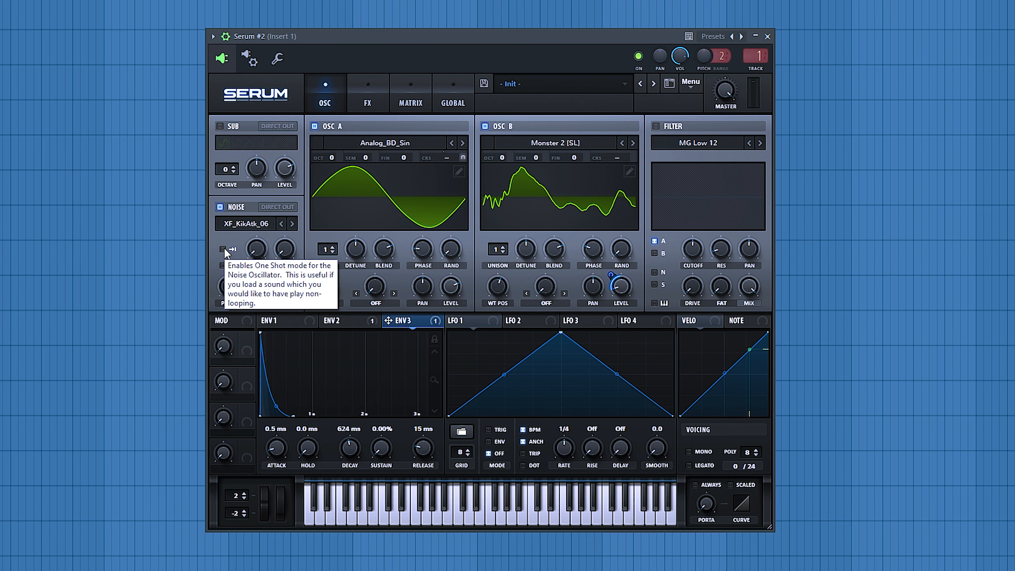
left_click(224, 248)
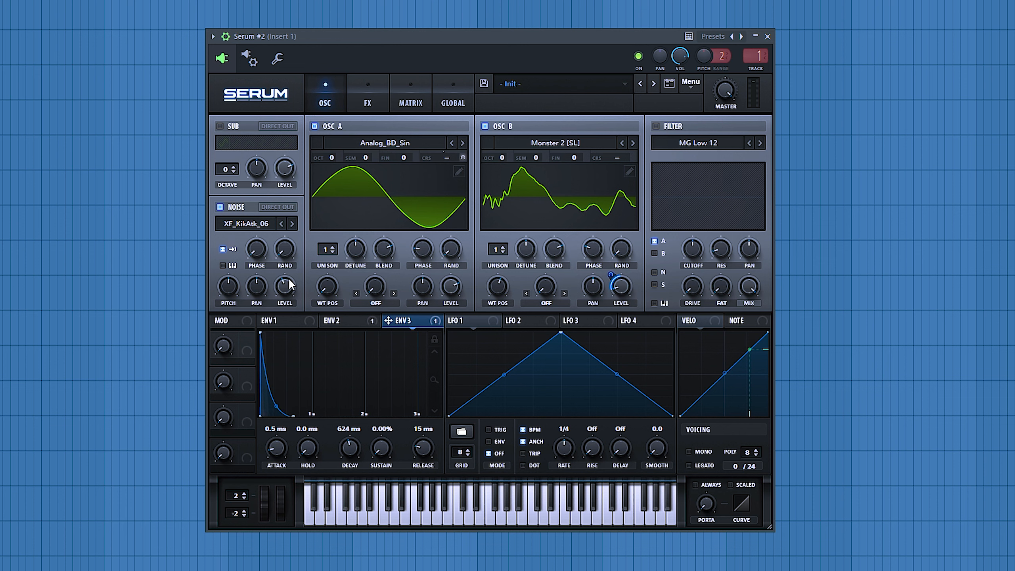
- Compare the sound with and without the noise layer, leaving noise off, and switch off Oscillator B
left_click(220, 207)
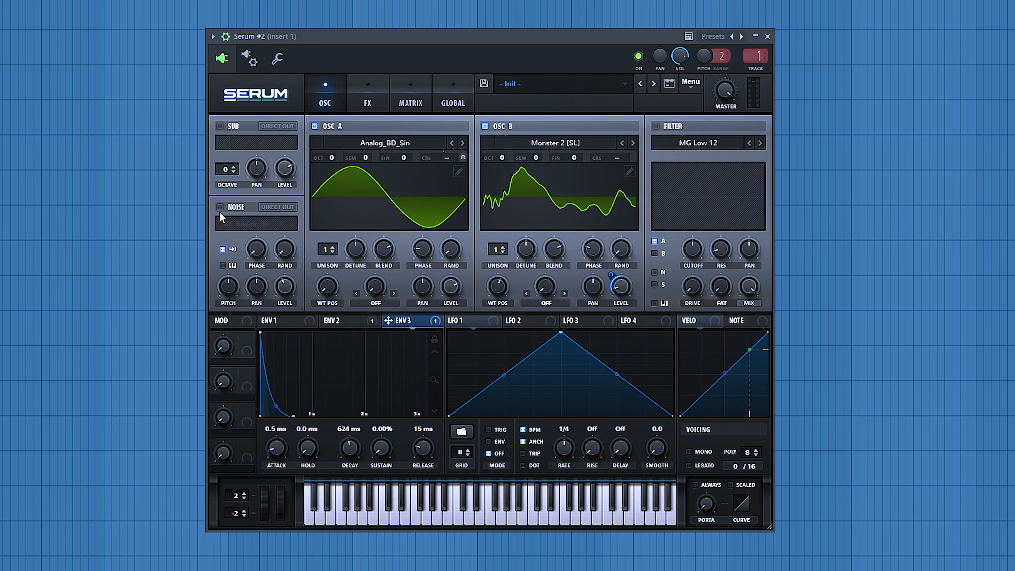
left_click(219, 207)
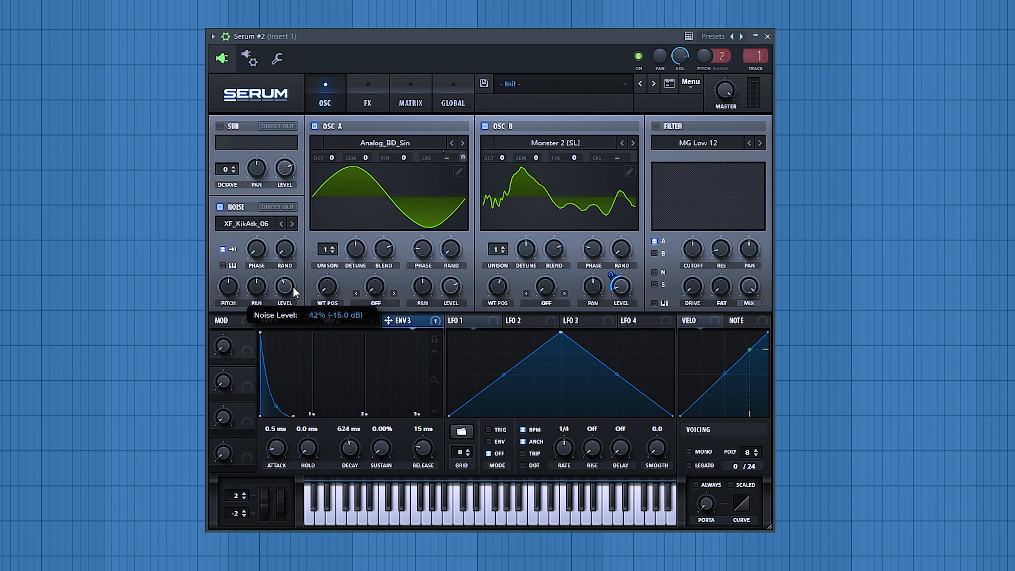
left_click(220, 207)
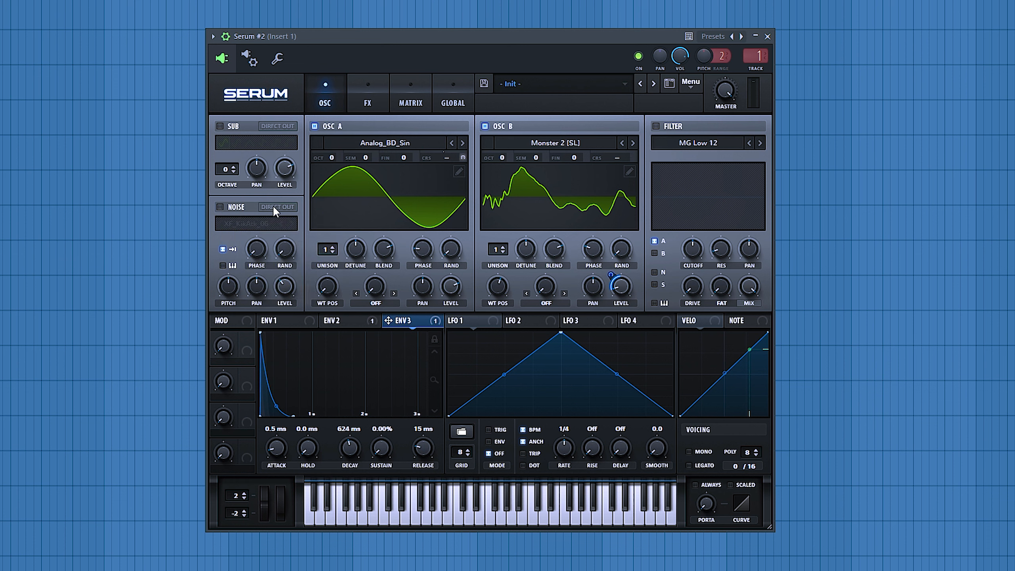
left_click(485, 126)
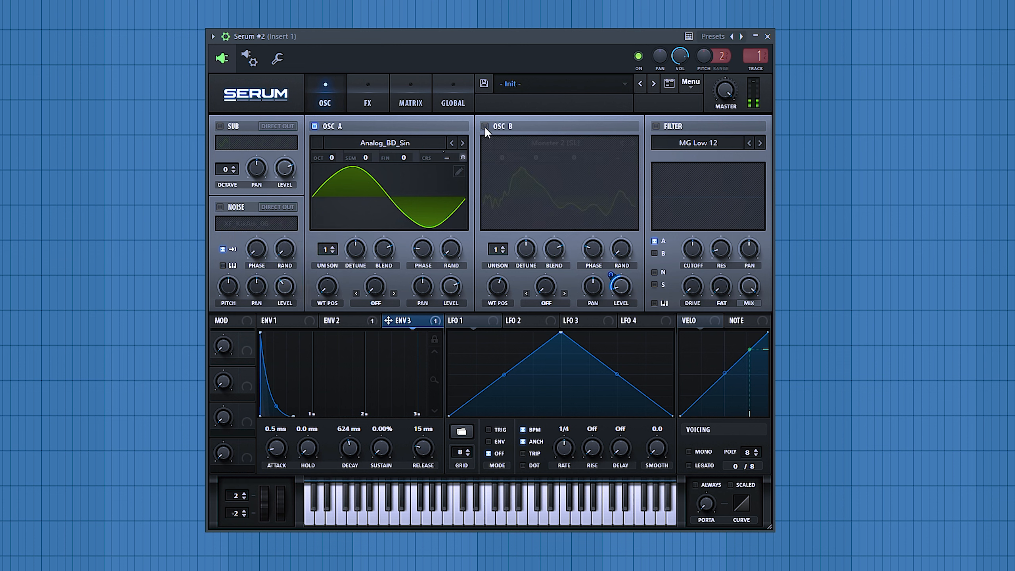
- Switch Oscillator B and the noise oscillator back on and enable the Distortion effect
left_click(484, 126)
left_click(221, 206)
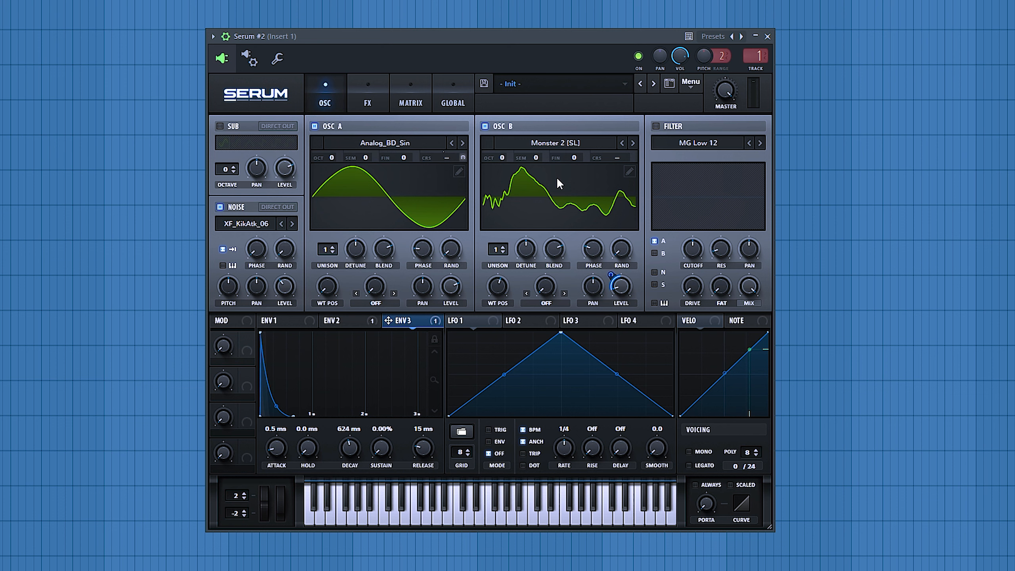
left_click(357, 91)
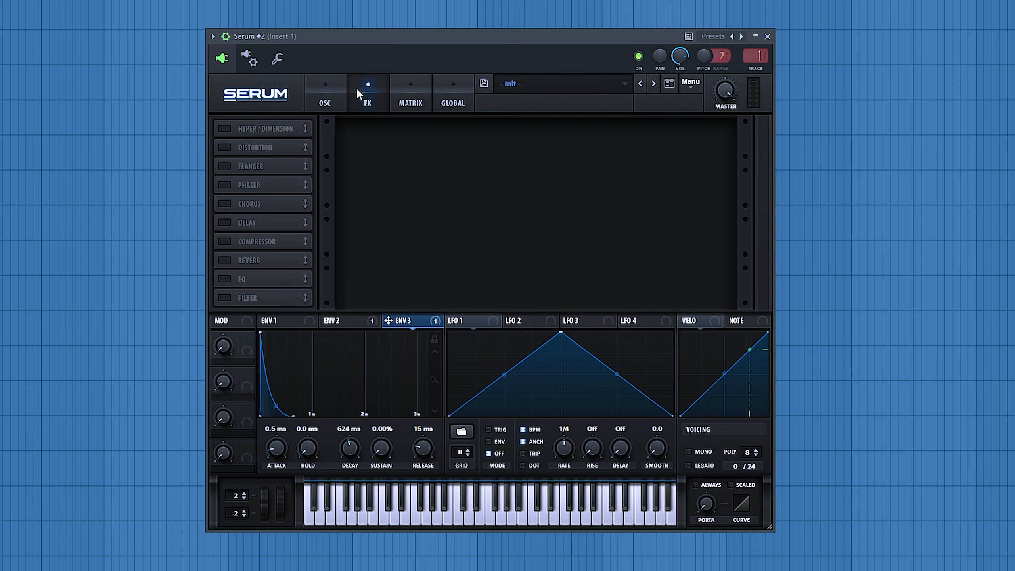
left_click(227, 147)
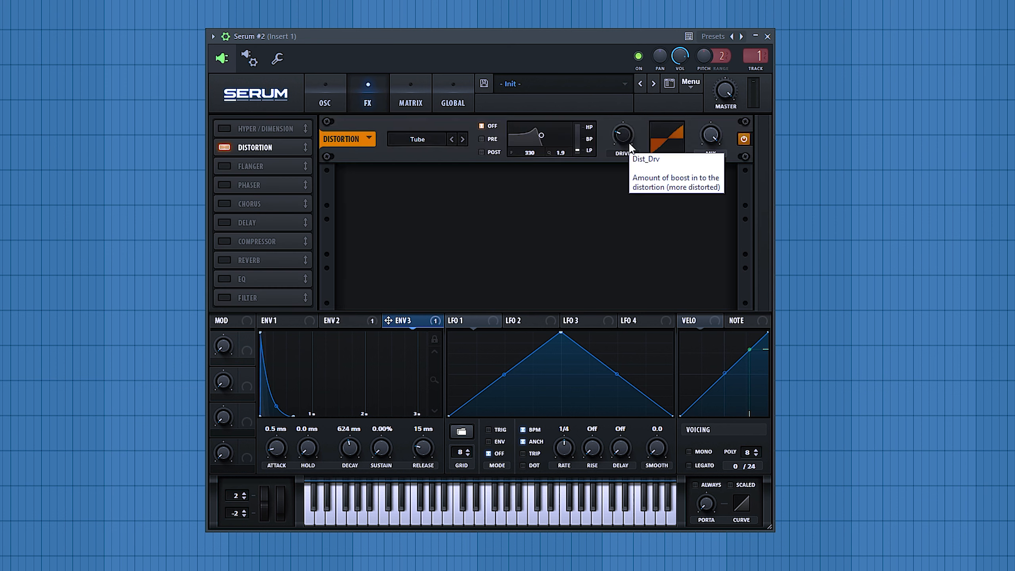
- Audition the Tube distortion with the drive turned up high, then reduce the drive to a subtler amount
left_click_drag(623, 135, 626, 38)
key("space")
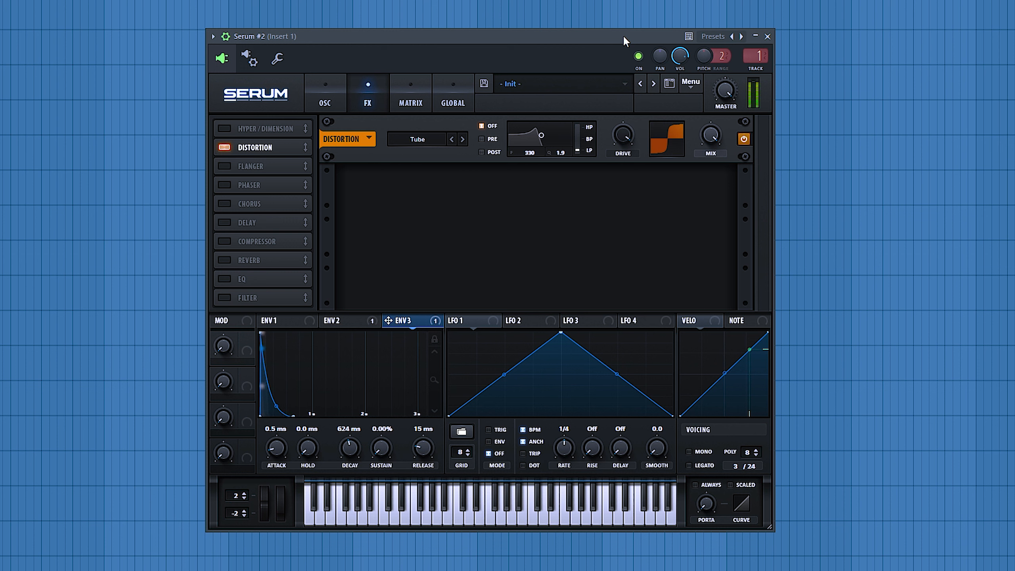
left_click_drag(622, 127, 635, 175)
mouse_move(621, 137)
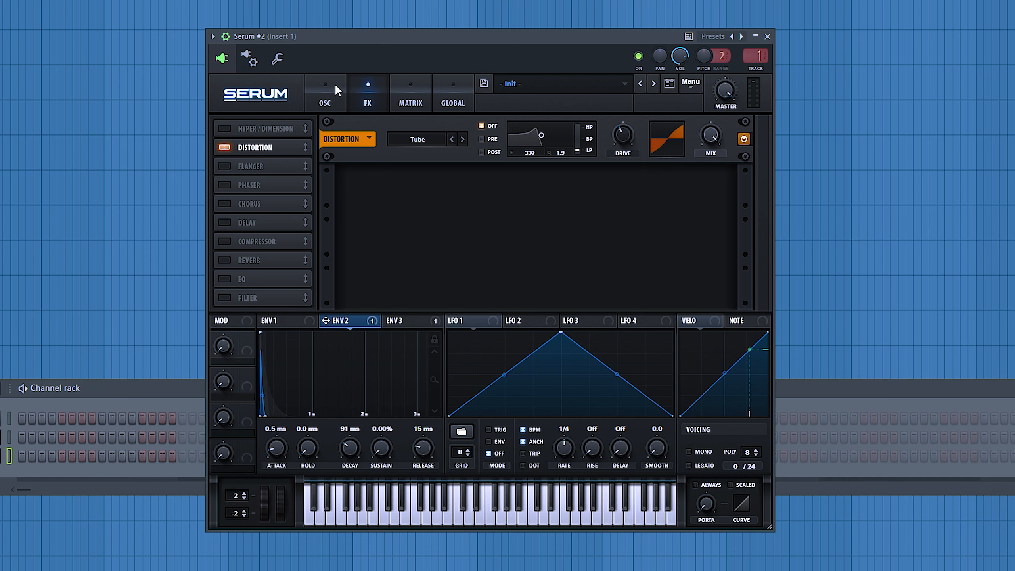
- Assign Envelope 2 to modulate Oscillator B's coarse pitch
left_click(335, 83)
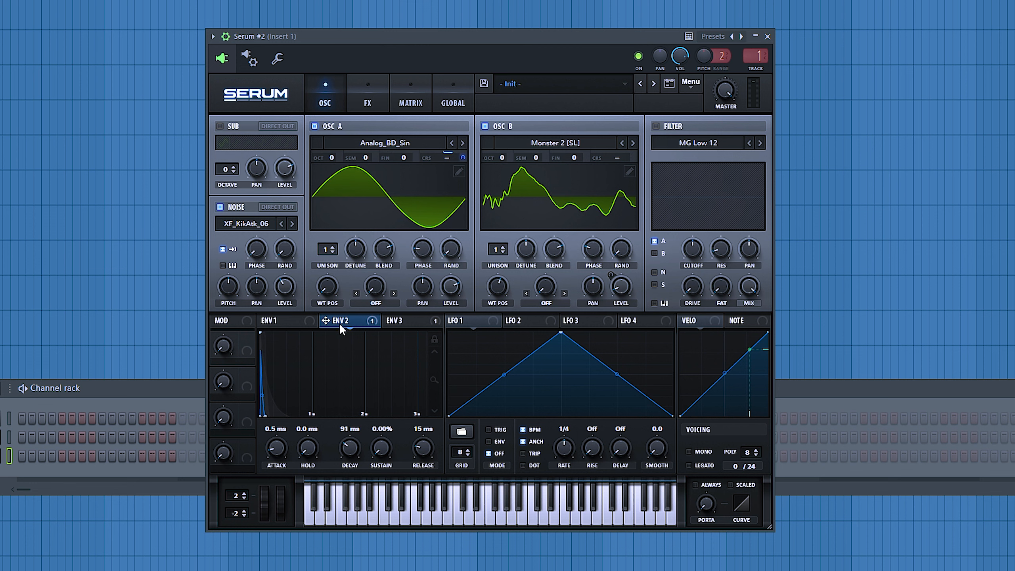
left_click_drag(430, 310, 633, 157)
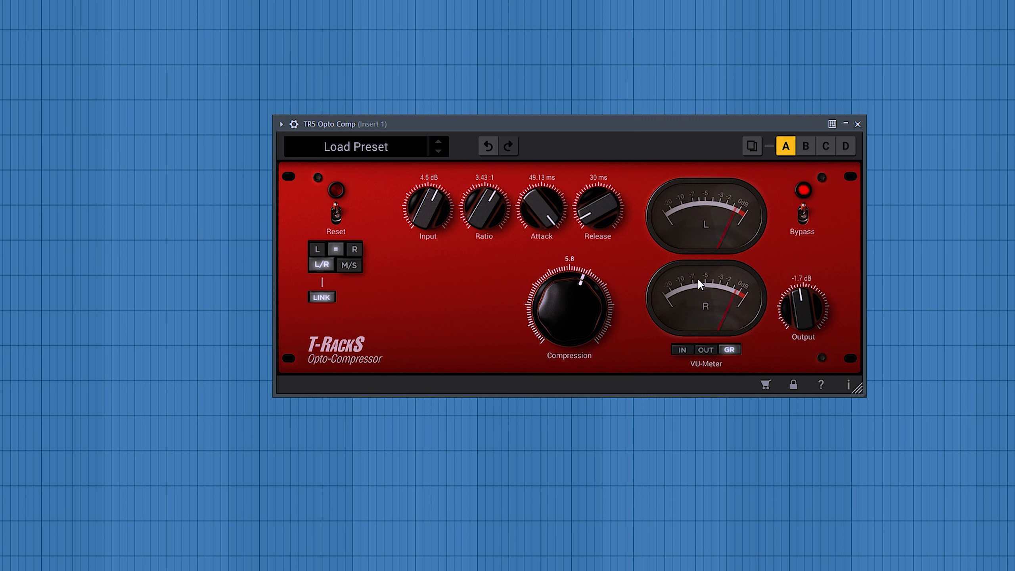
- Toggle the bypass of the T-RackS Opto-Compressor and close the NLS Channel plugin
left_click(803, 216)
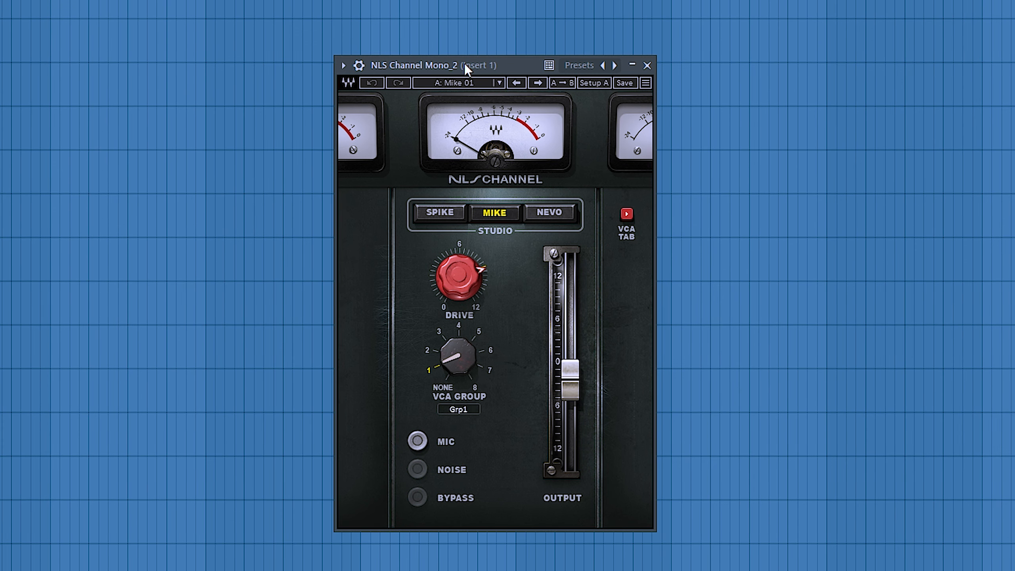
left_click(647, 65)
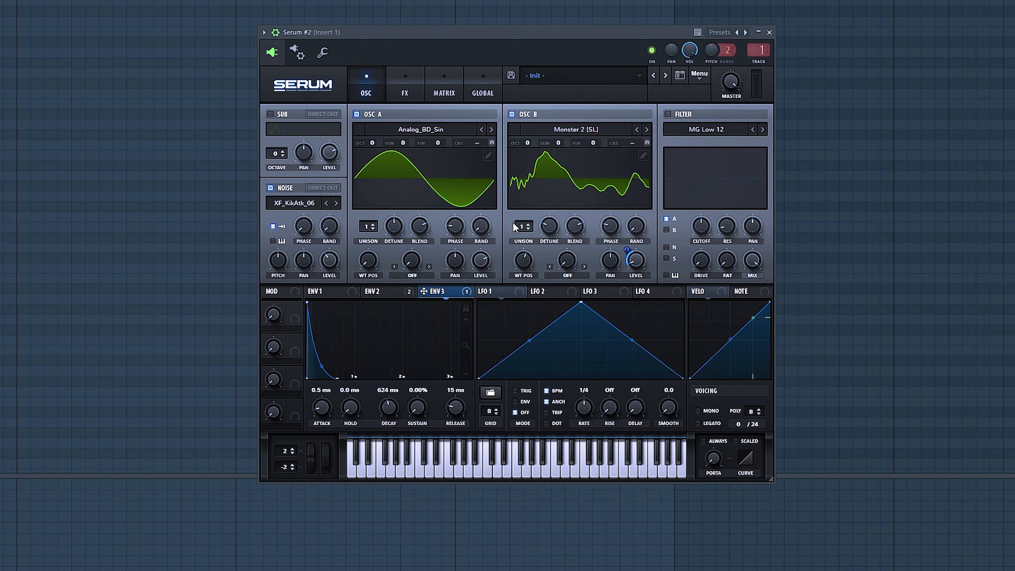
- Try different wavetable positions on Oscillator B, first with its current wavetable and then with Monster 3 [SL]
left_click_drag(519, 256, 517, 297)
left_click_drag(527, 262, 535, 215)
left_click(646, 129)
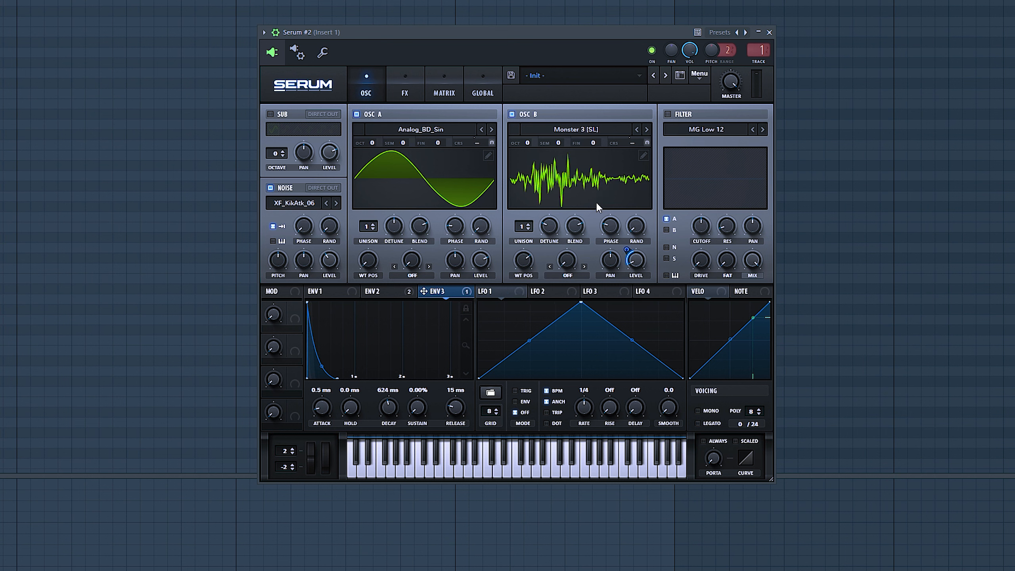
left_click_drag(523, 258, 521, 315)
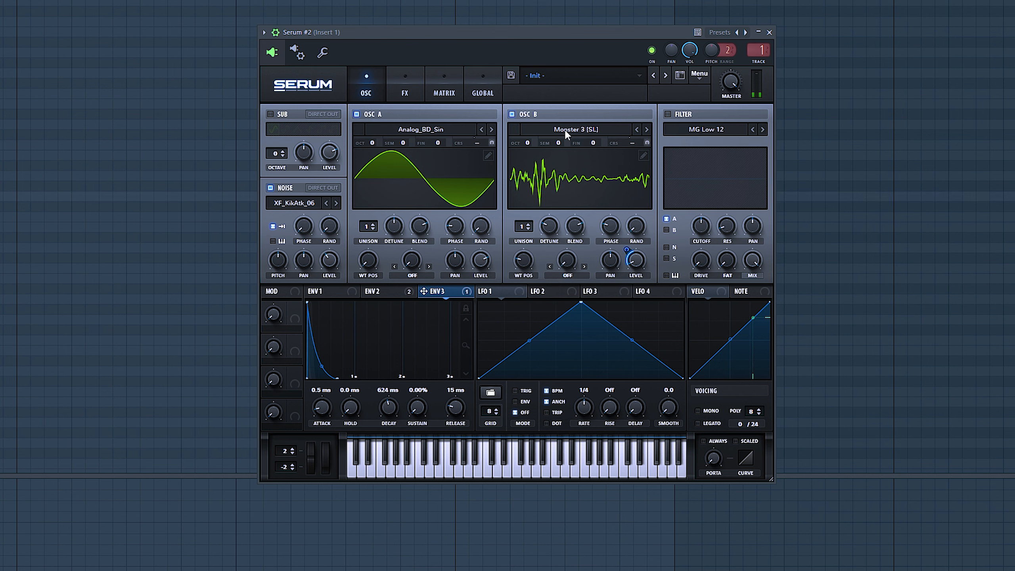
- Load the Digital wavetable Dist C2 into Oscillator B, raise its wavetable position and advance to the following wavetable
left_click(565, 128)
mouse_move(569, 163)
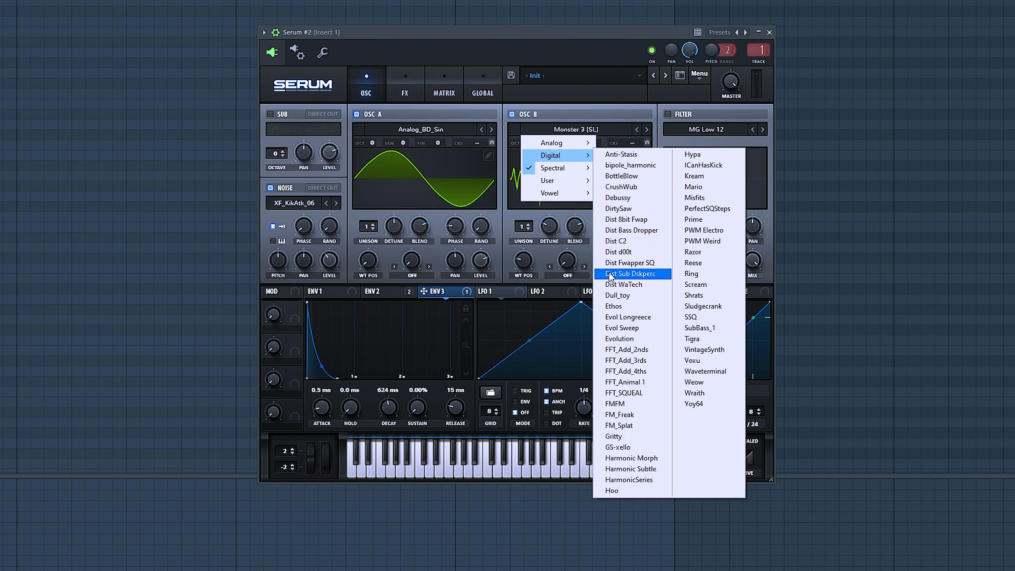
left_click(619, 243)
left_click_drag(525, 260, 531, 200)
left_click(646, 130)
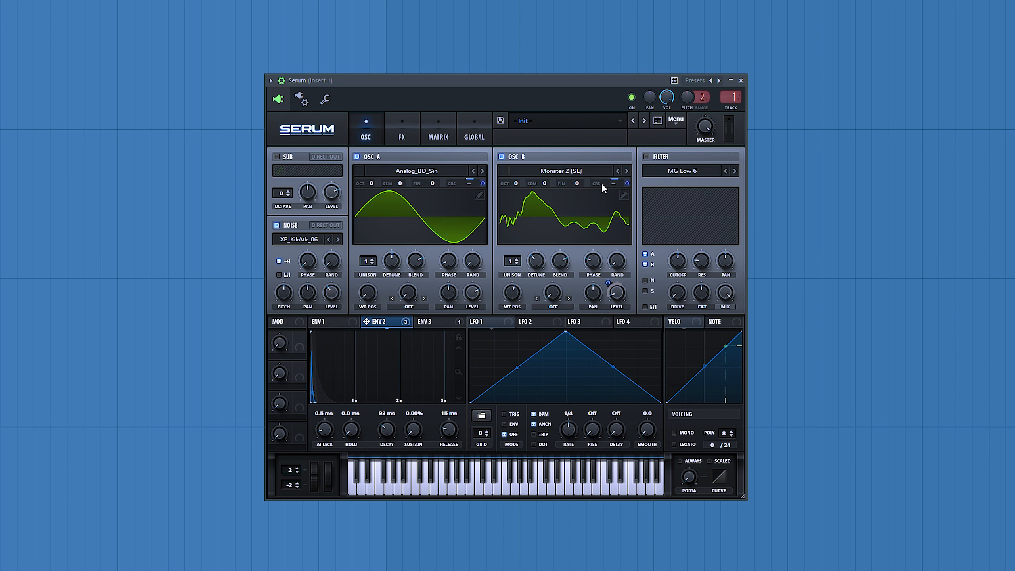
- Review the other kick patch's Oscillator B pitch modulation, Envelopes 1 and 3, noise oscillator settings and effects
mouse_move(614, 187)
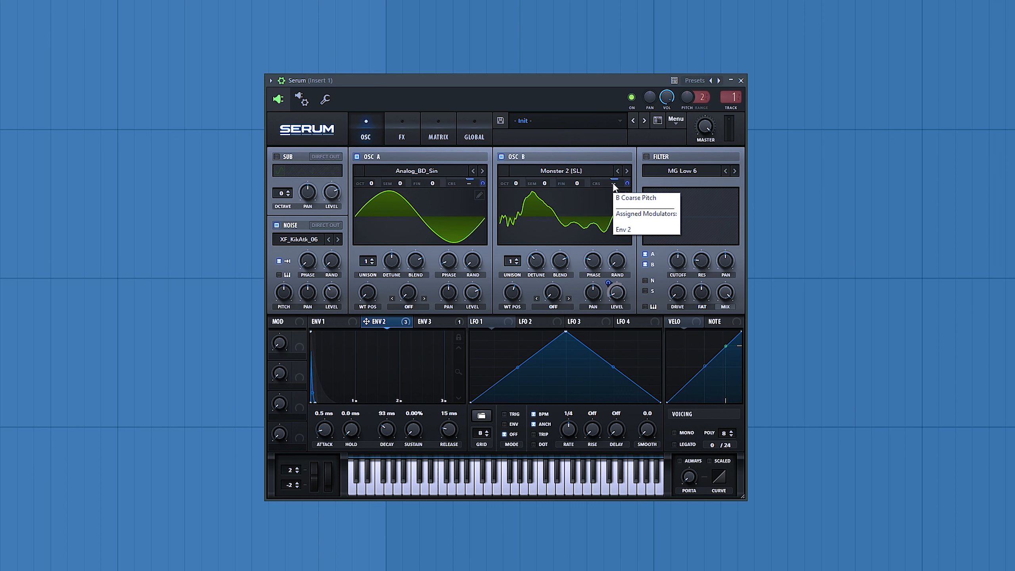
left_click(314, 323)
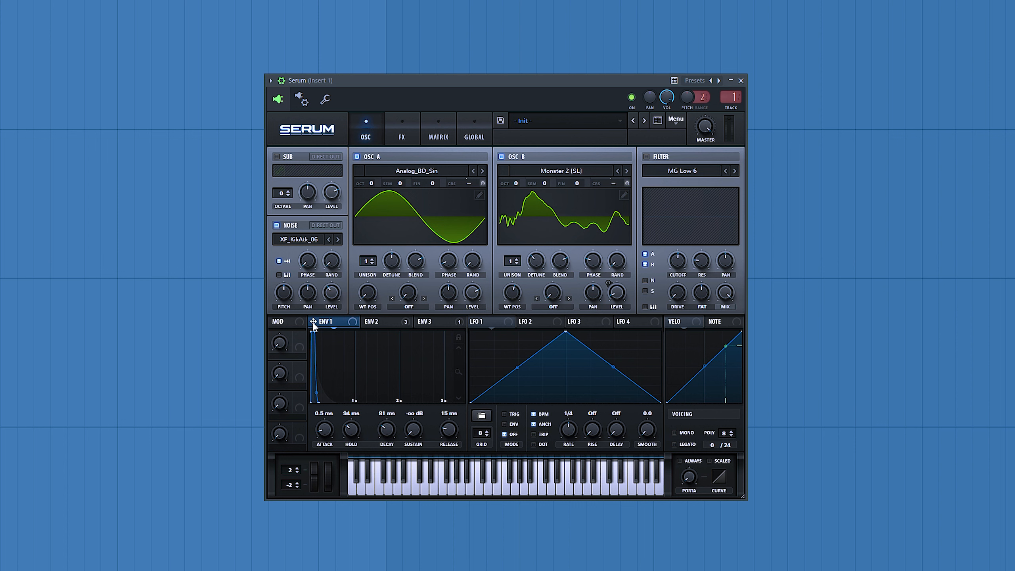
left_click(436, 324)
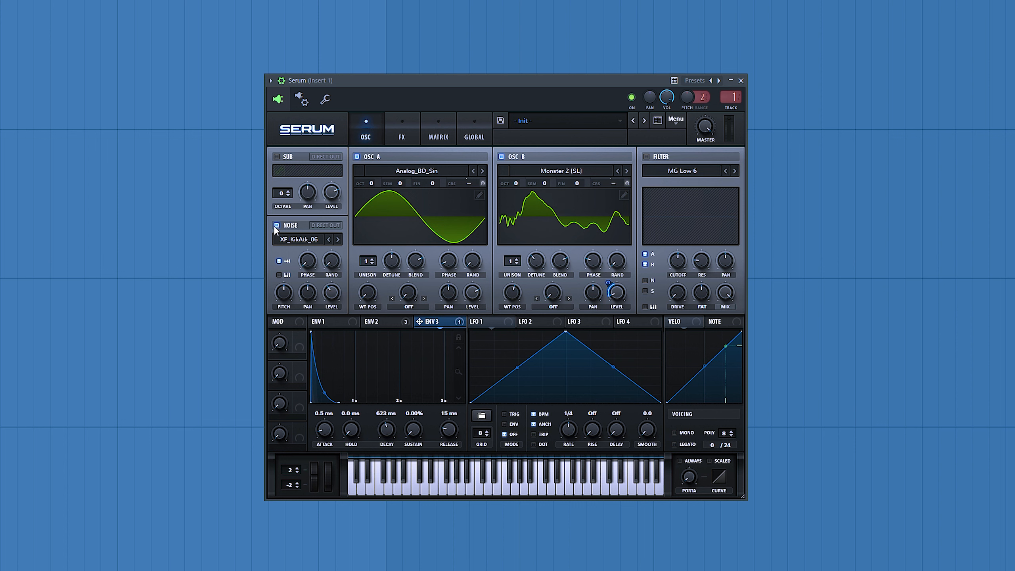
mouse_move(298, 254)
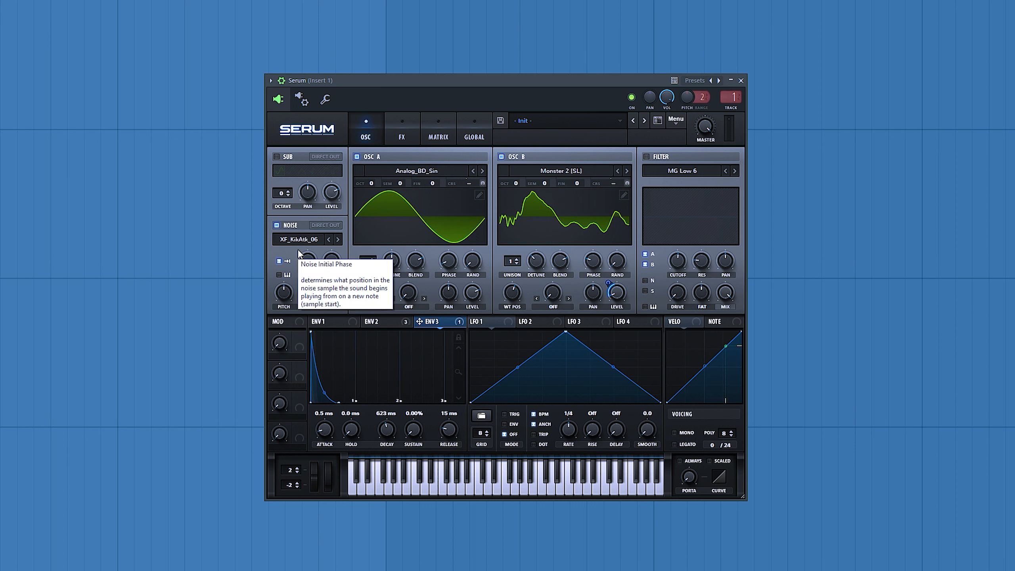
left_click(401, 137)
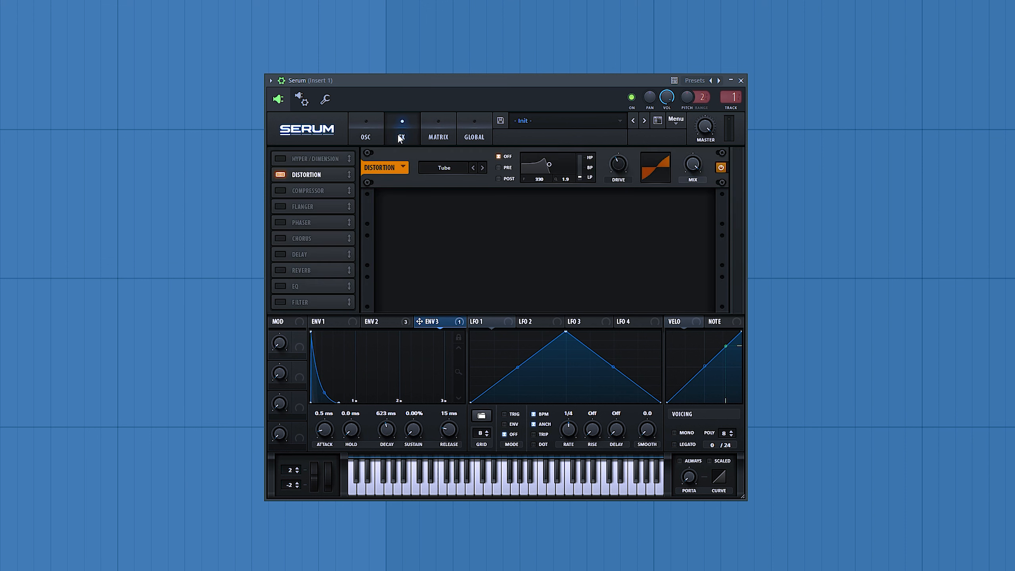